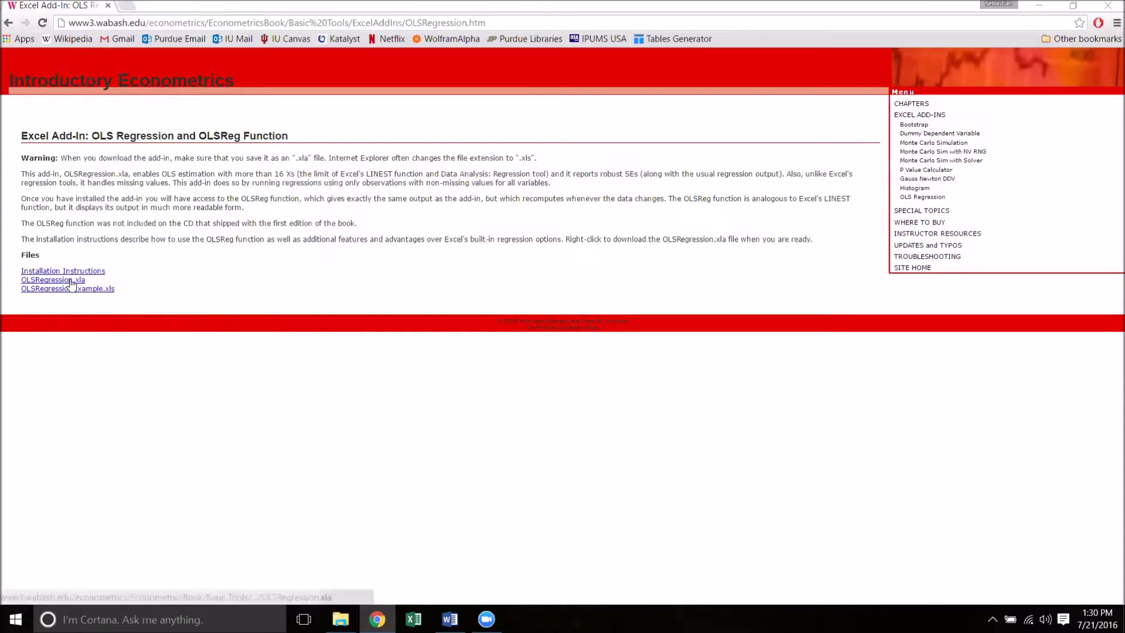
Step: Download the OLSRegression.xla add-in file from the web page and save it to the Desktop
left_click(42, 280)
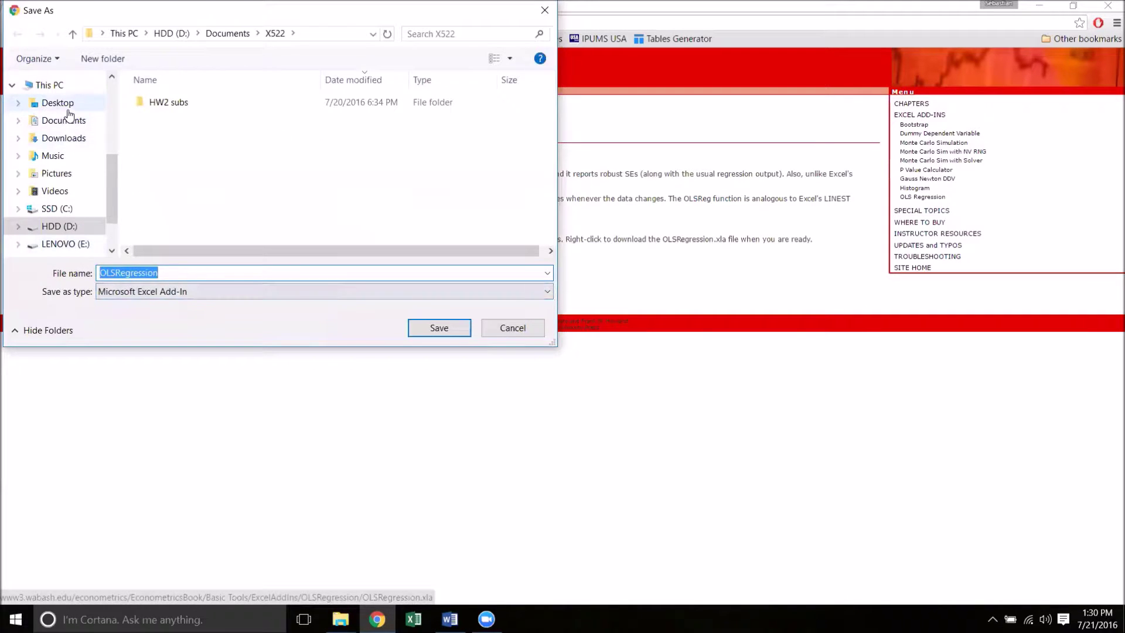
left_click(65, 108)
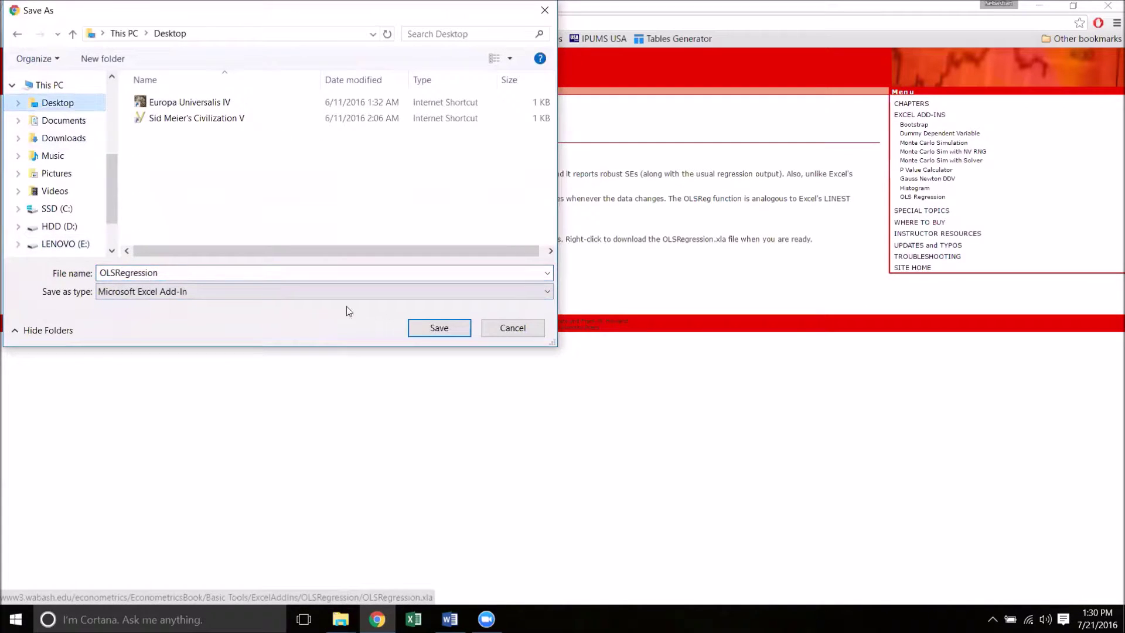
left_click(450, 329)
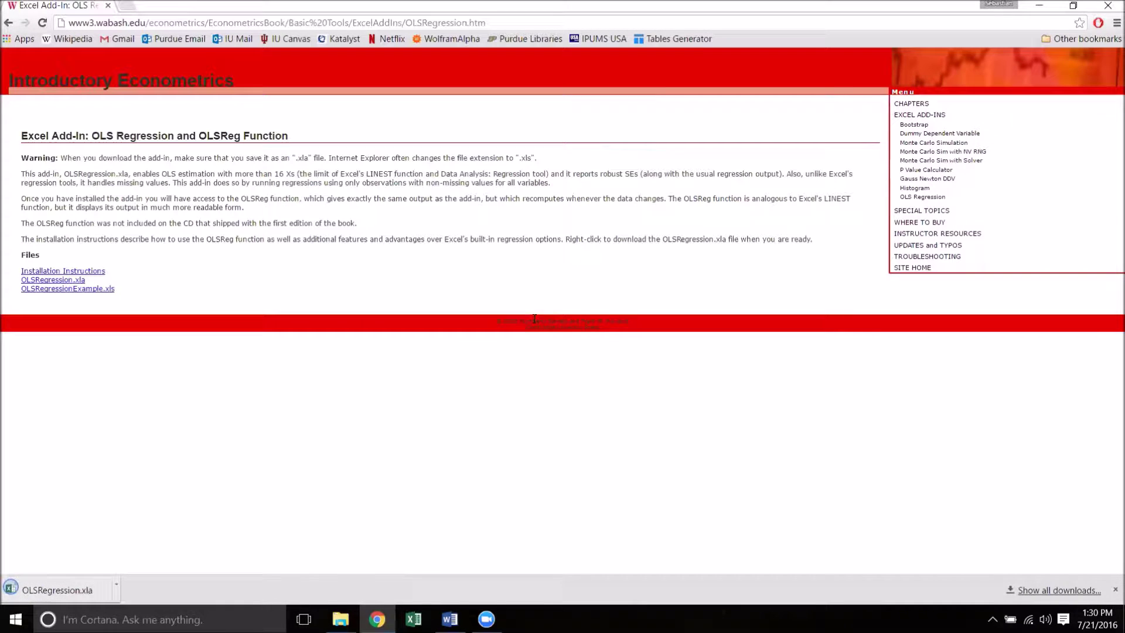
Step: Leave the browser and open Program Files (x86) > Microsoft Office > root > Office16 > Library on the C: drive in File Explorer
left_click(1033, 8)
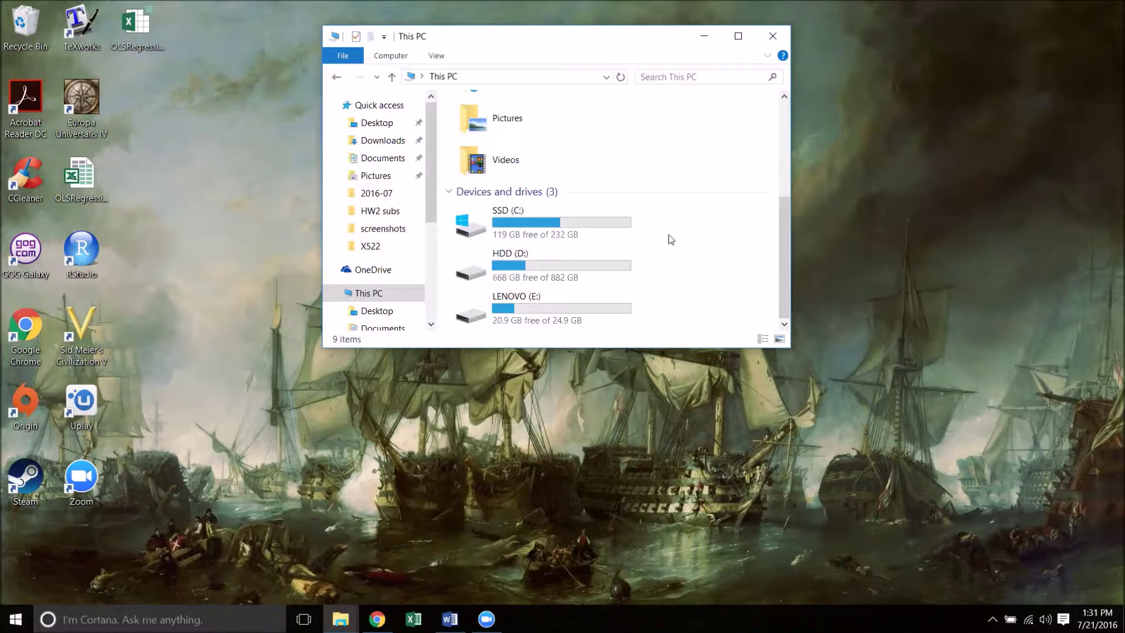
double_click(527, 220)
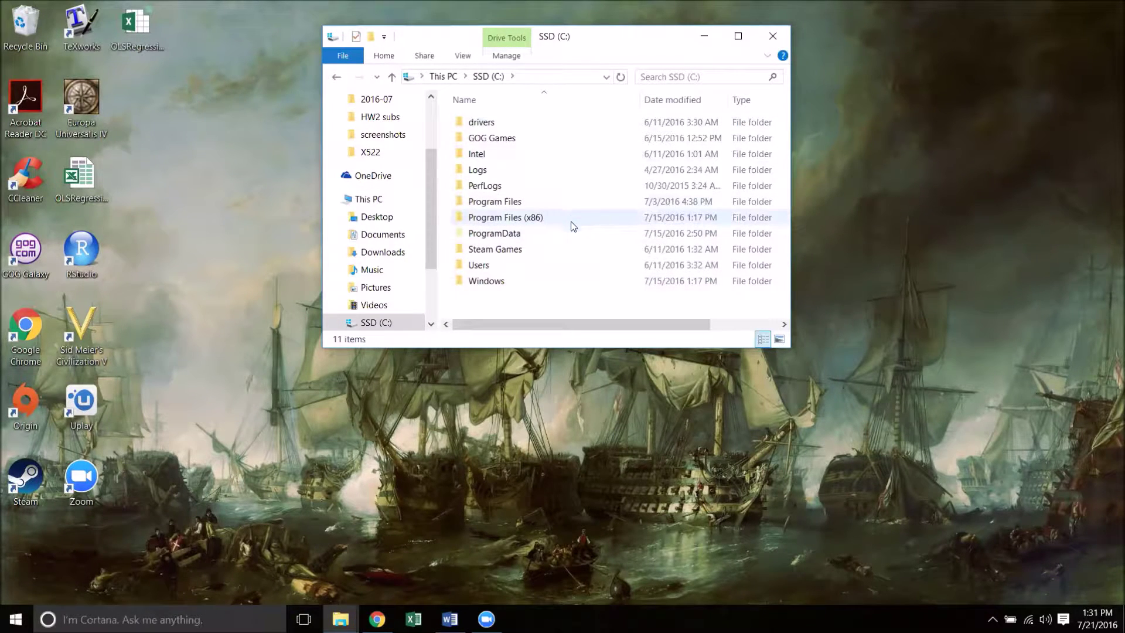
mouse_move(573, 226)
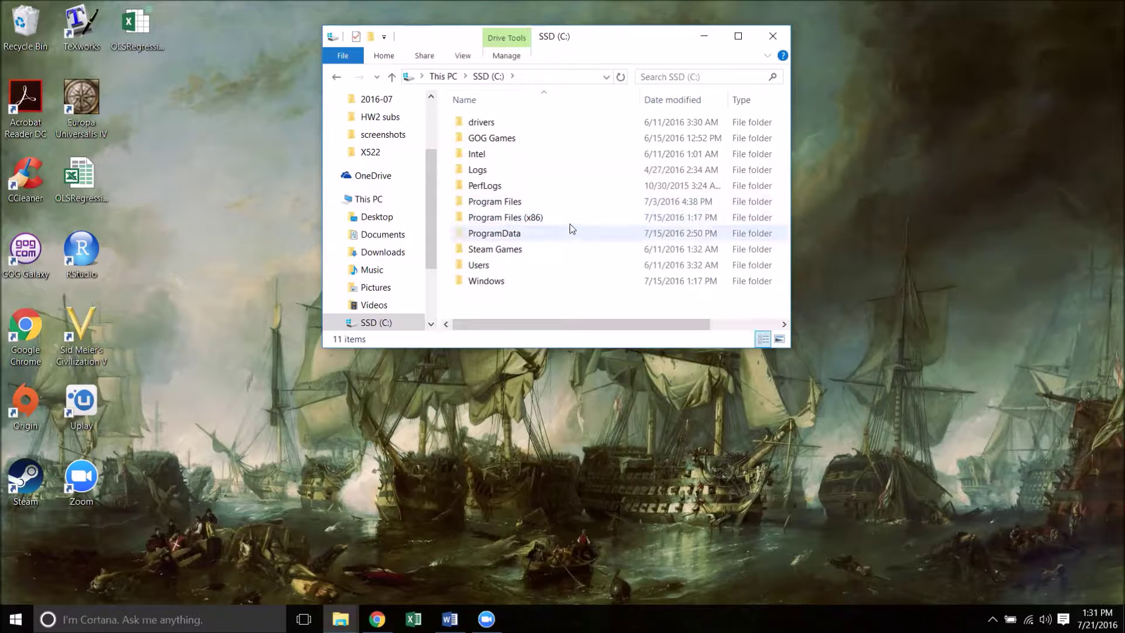
double_click(572, 227)
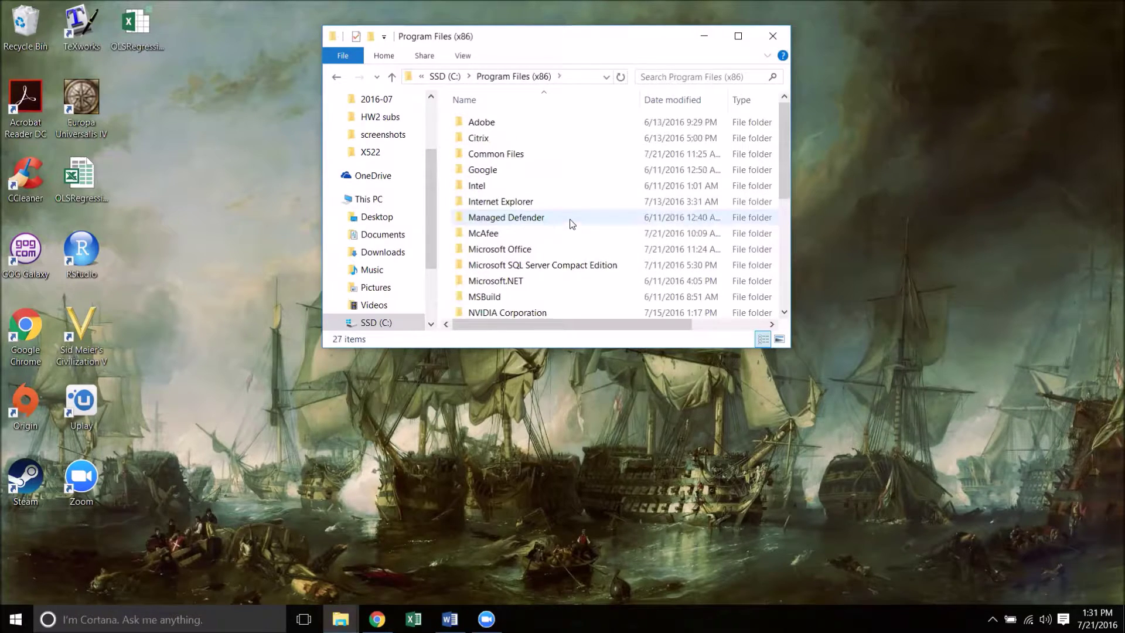
double_click(584, 254)
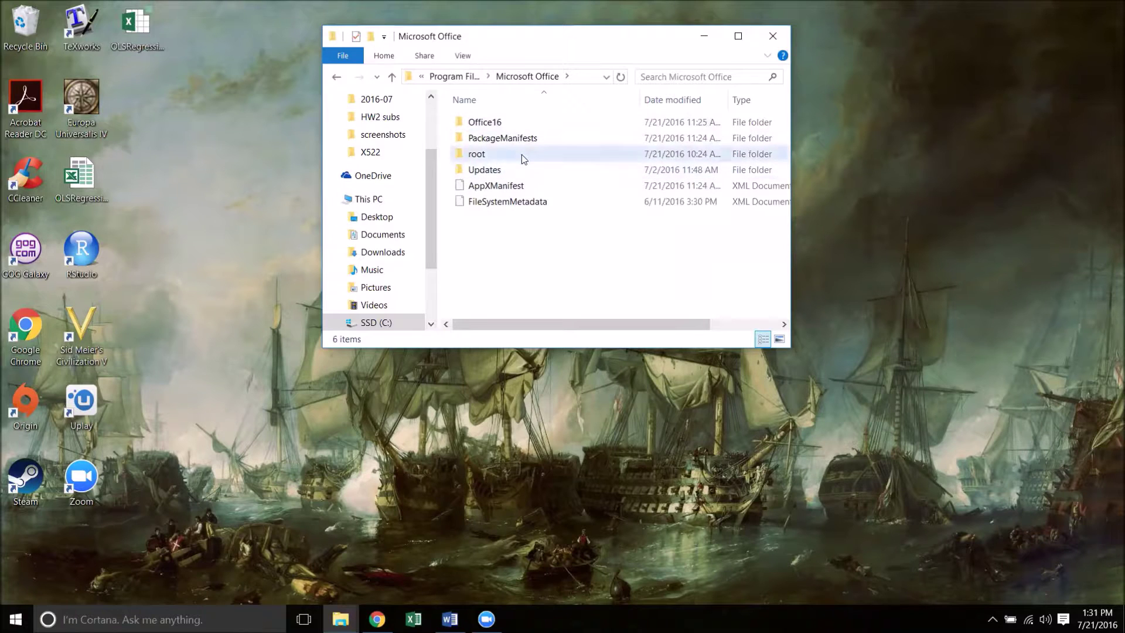
double_click(521, 154)
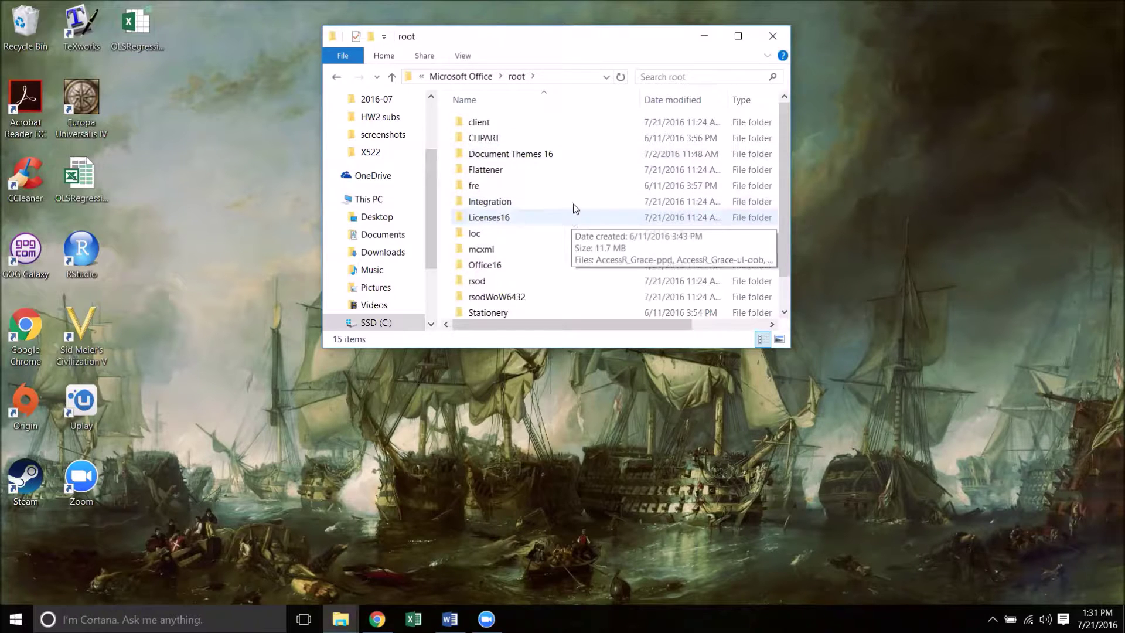
scroll(572, 208, "down", 1)
scroll(574, 208, "up", 1)
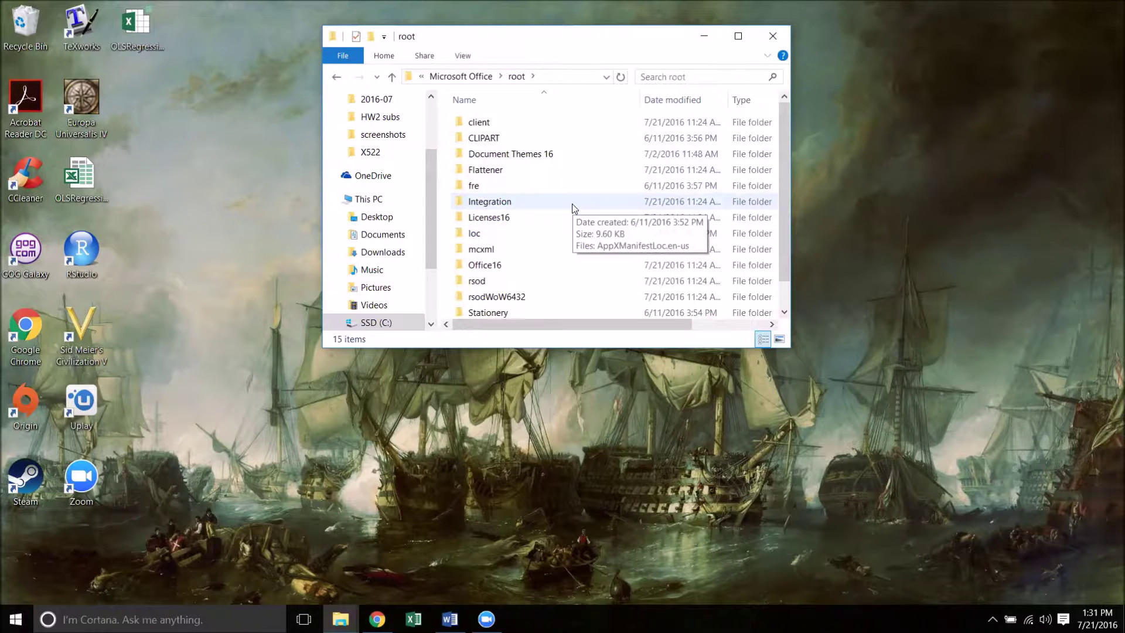
scroll(571, 203, "down", 1)
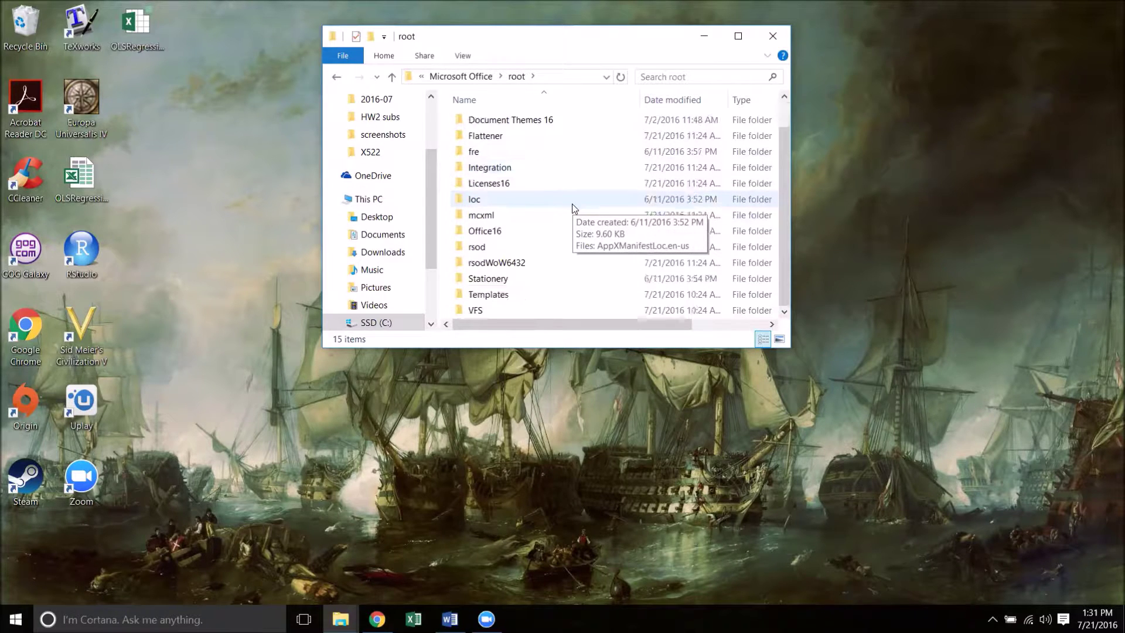
double_click(533, 231)
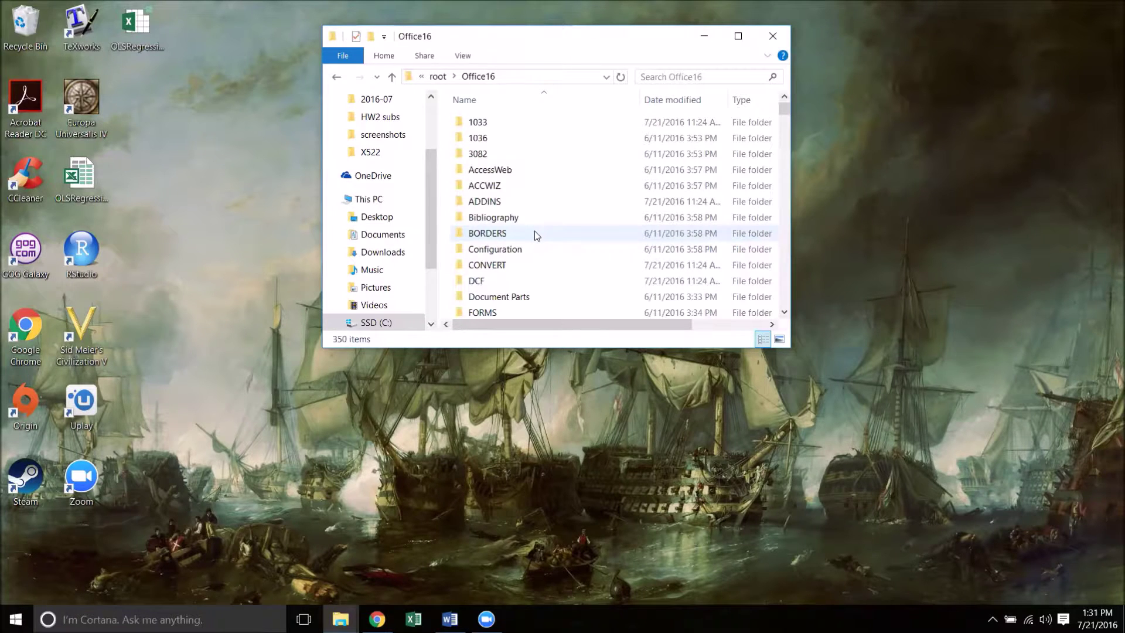
scroll(534, 232, "down", 3)
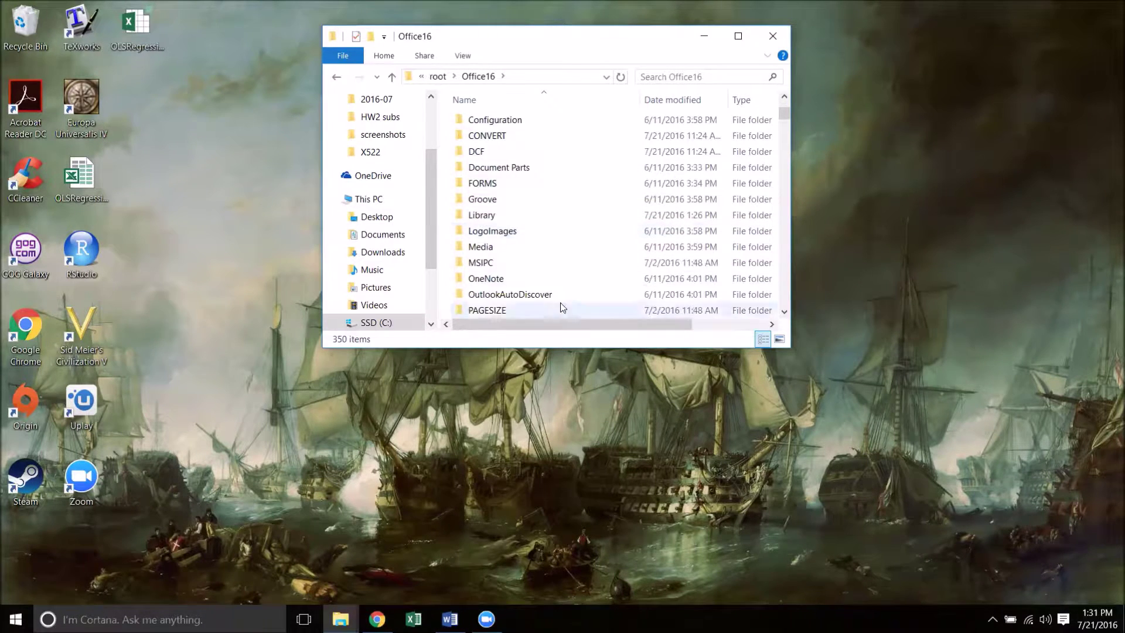
double_click(536, 215)
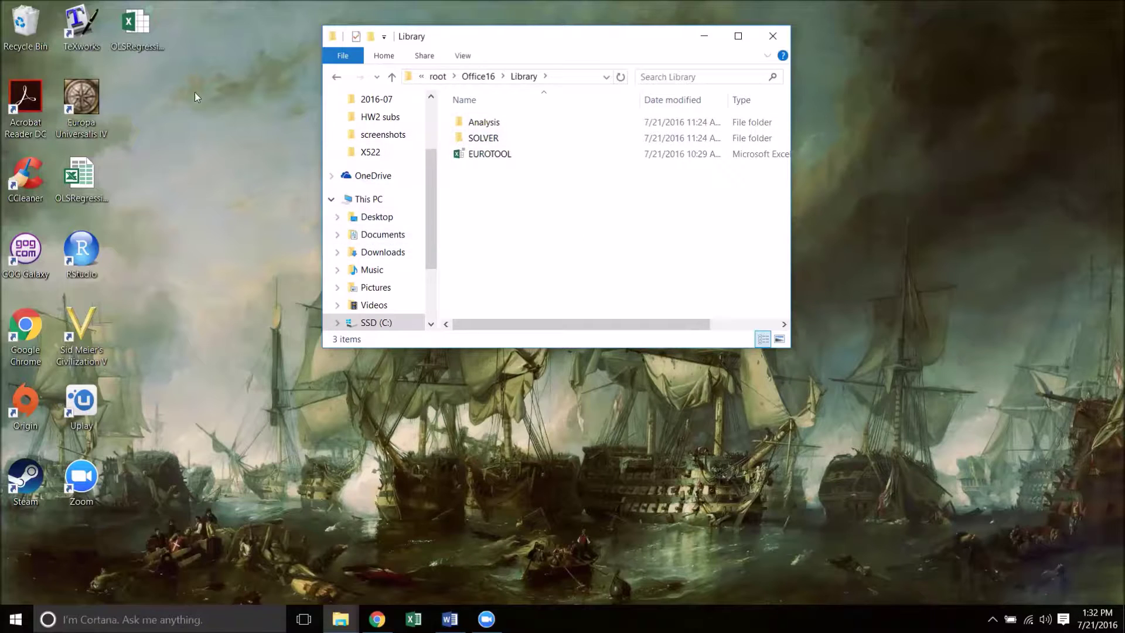
Step: Move the OLSRegression add-in file from the desktop into the Library folder, granting administrator permission
left_click(146, 33)
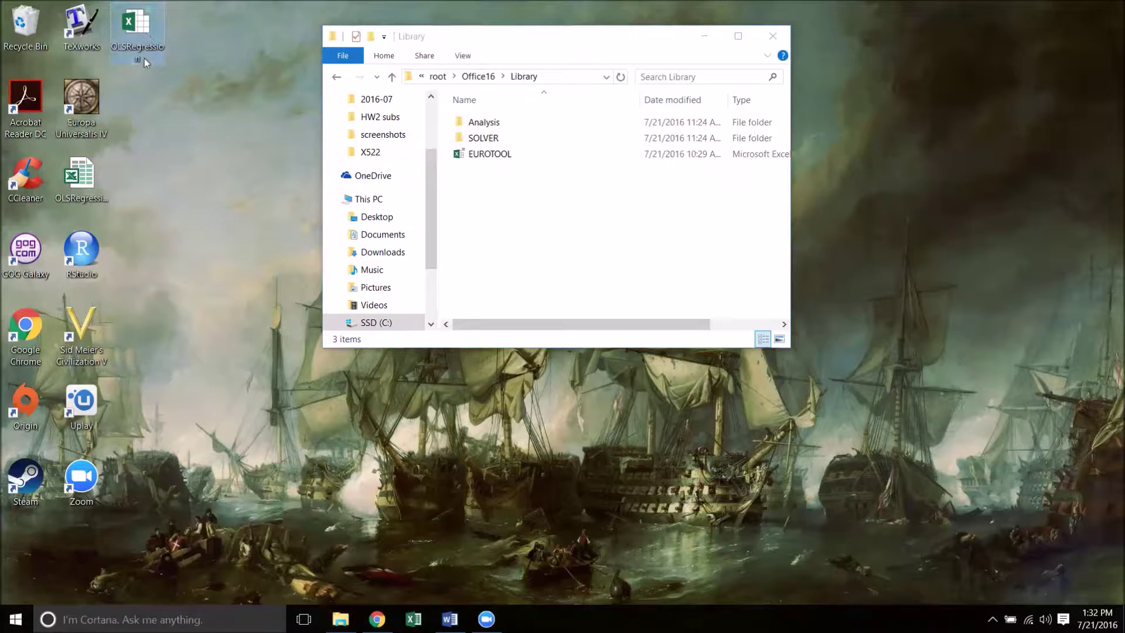
left_click_drag(140, 36, 507, 237)
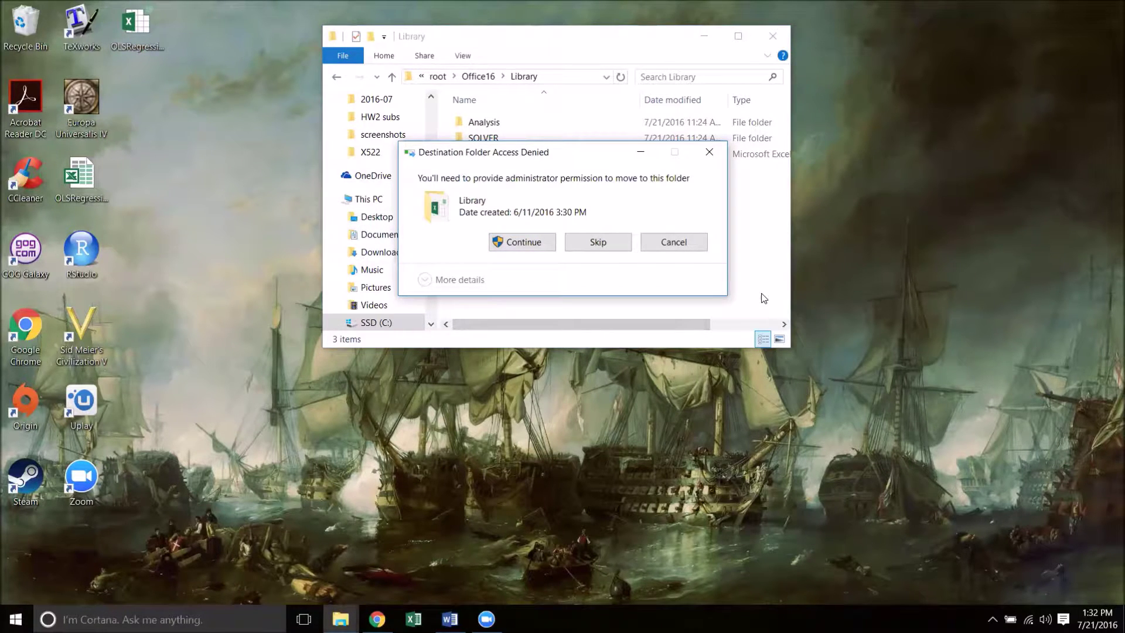
left_click(516, 242)
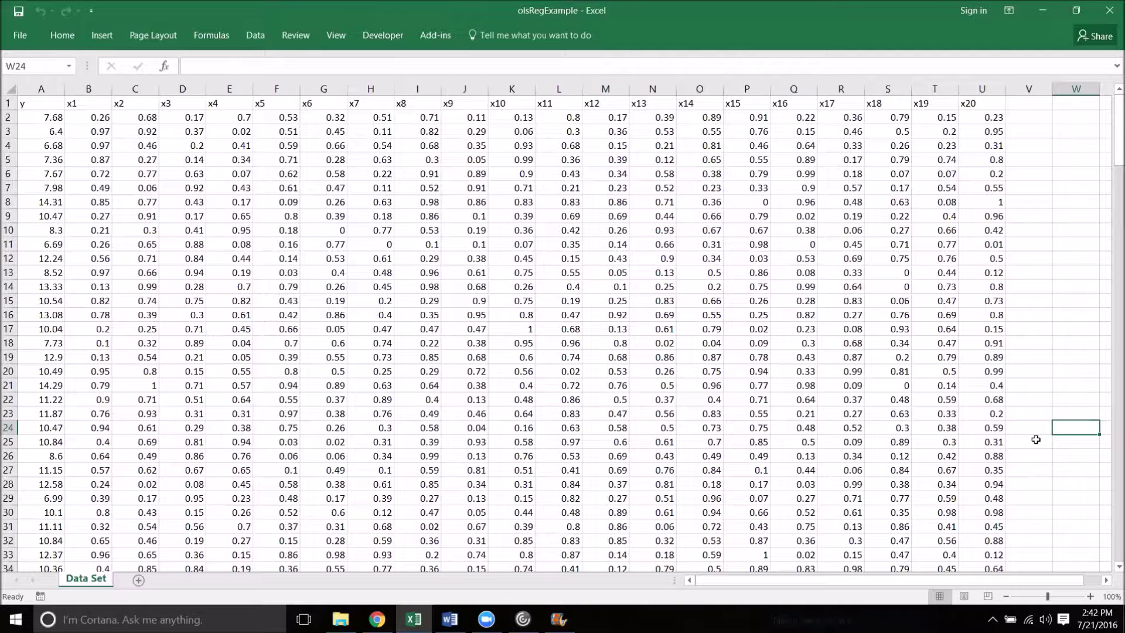
Step: Check in Excel's list of available add-ins that OLS Regression is enabled, and accept the list
left_click(380, 34)
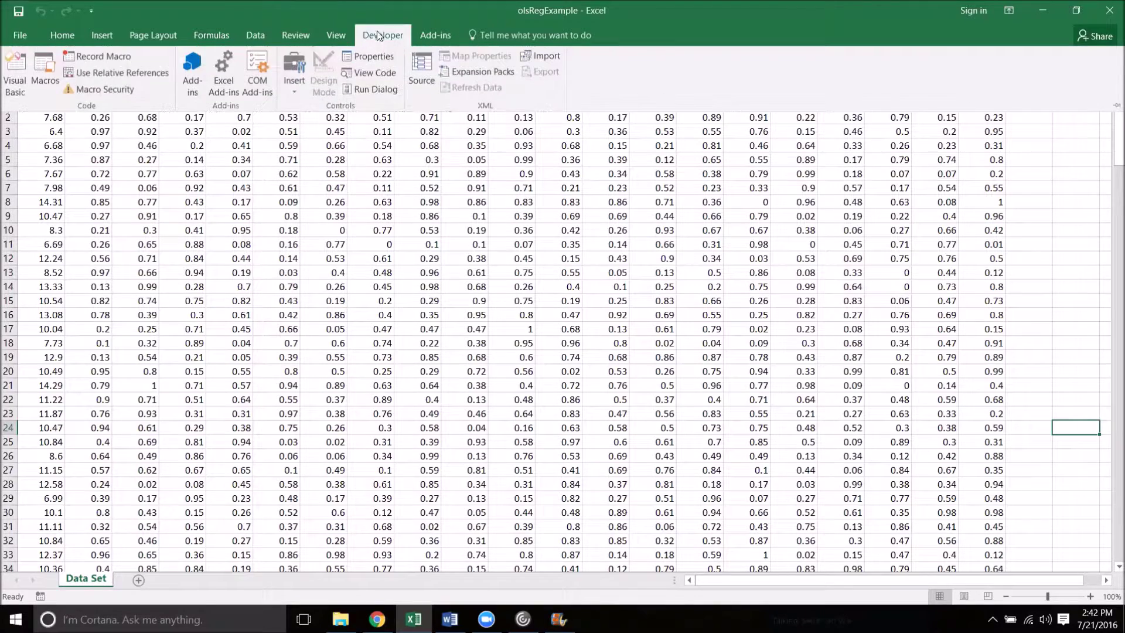
left_click(225, 76)
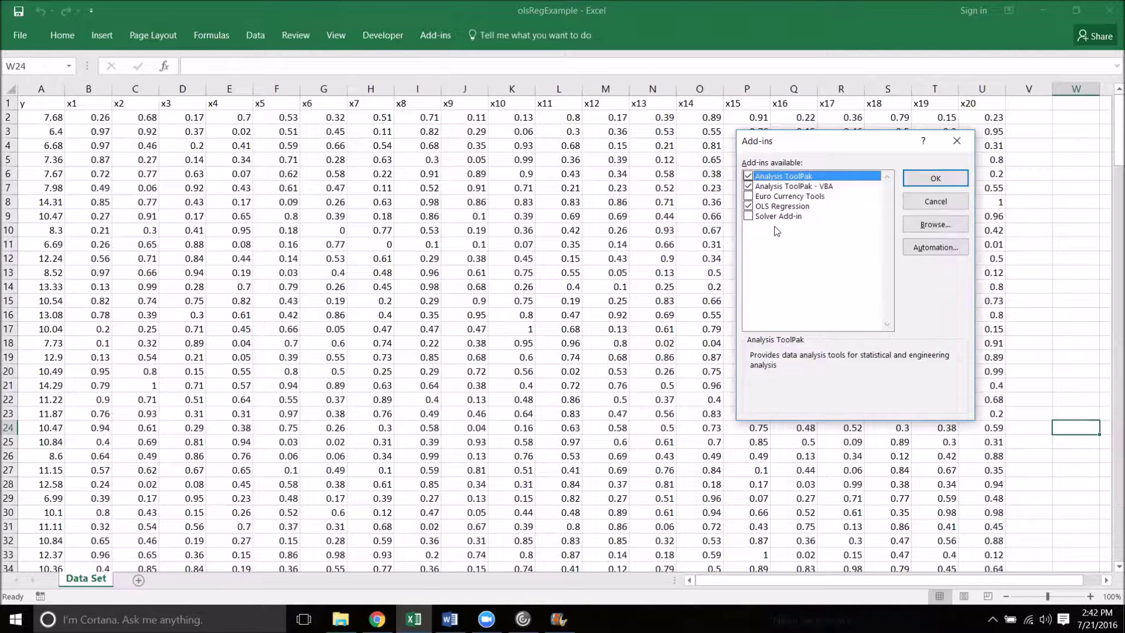
left_click(934, 179)
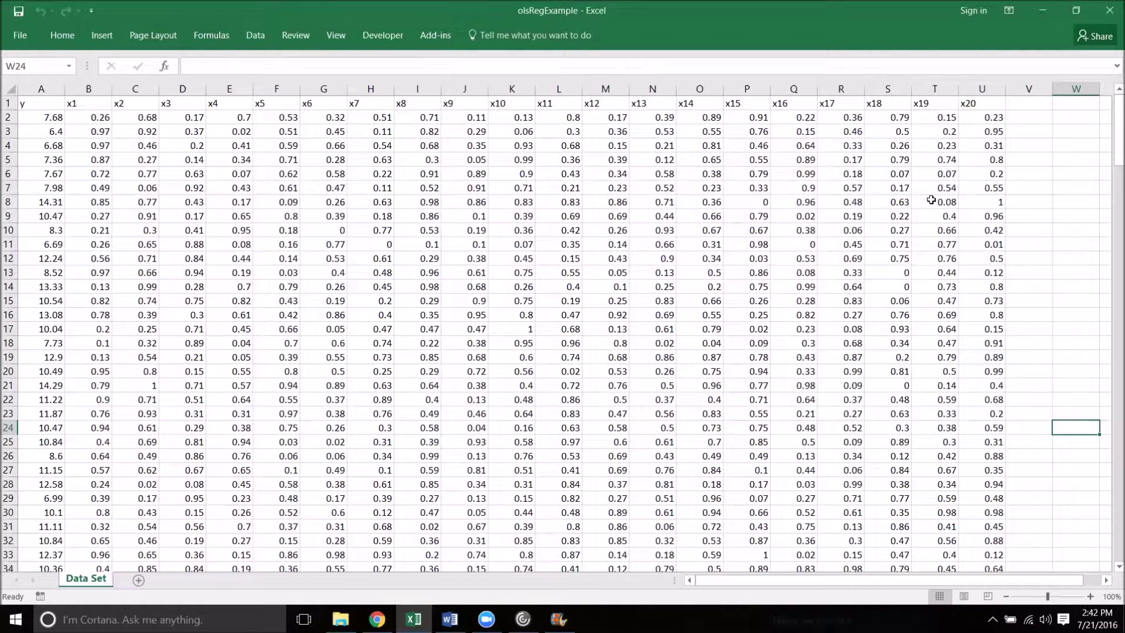
Step: Open the OLS Regression form and set the X variables range to 'Data Set'!$B$1:$U$214, including the labels
left_click(437, 33)
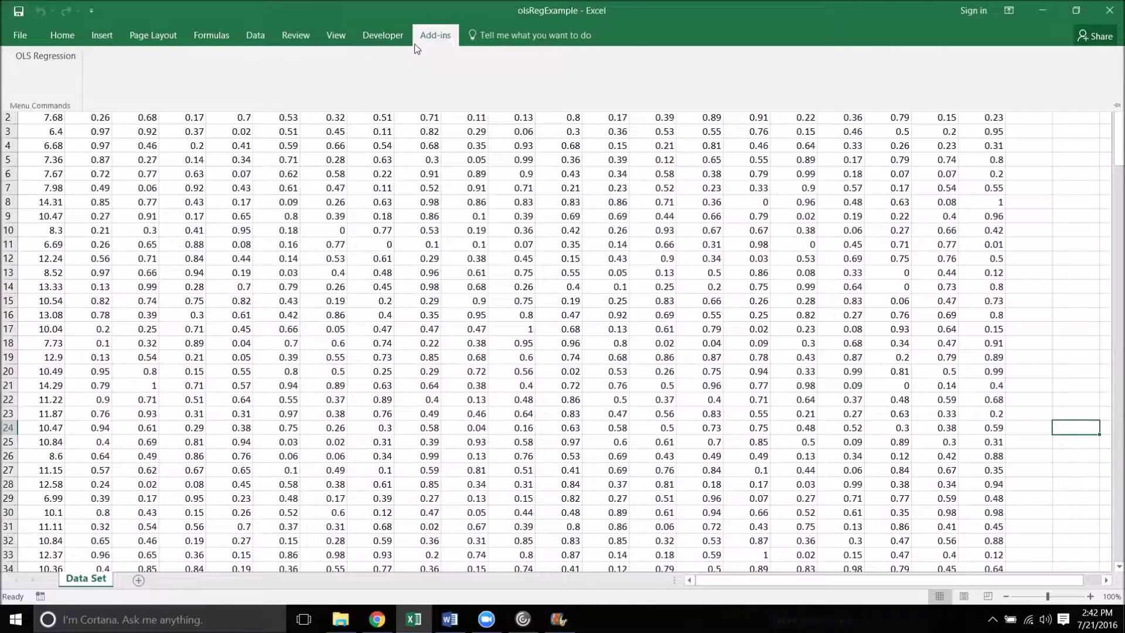
left_click(58, 55)
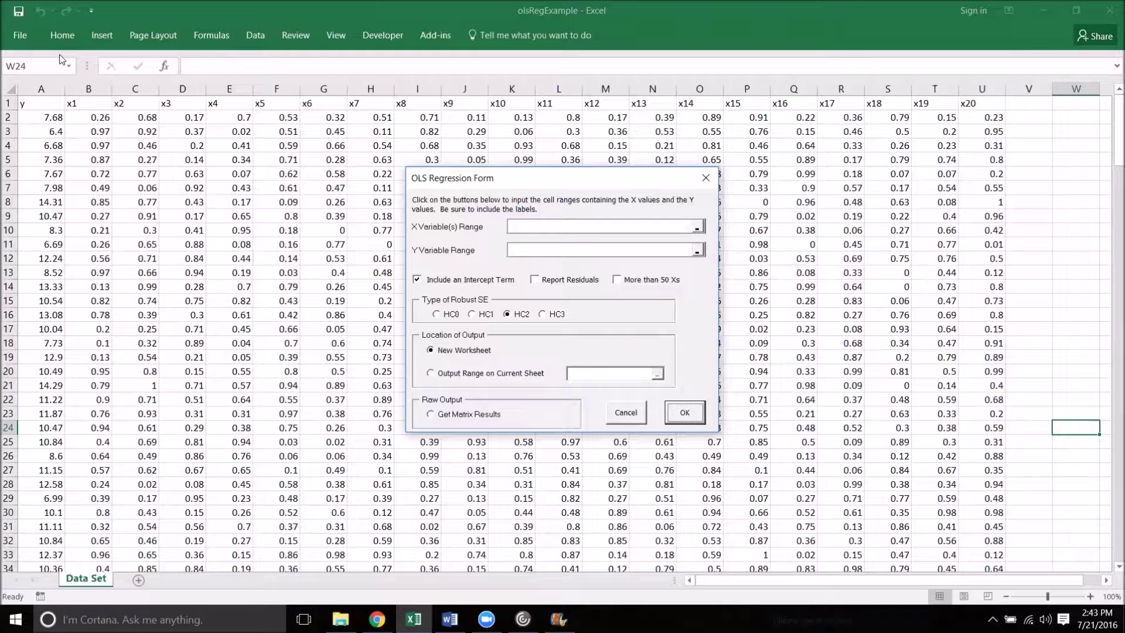
left_click(539, 226)
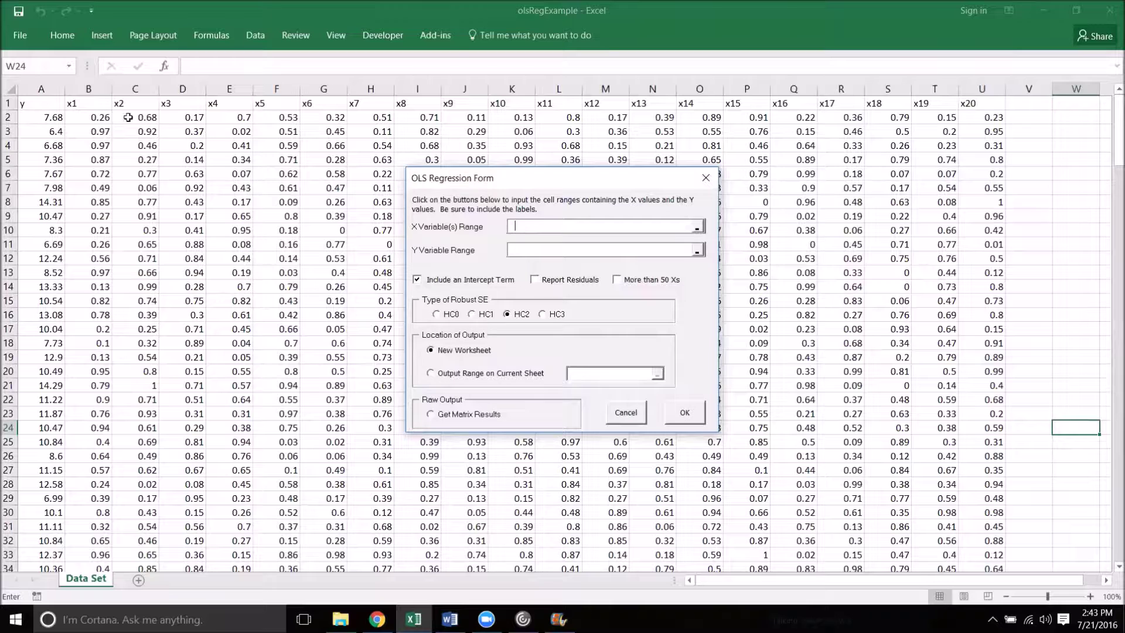
left_click(92, 106)
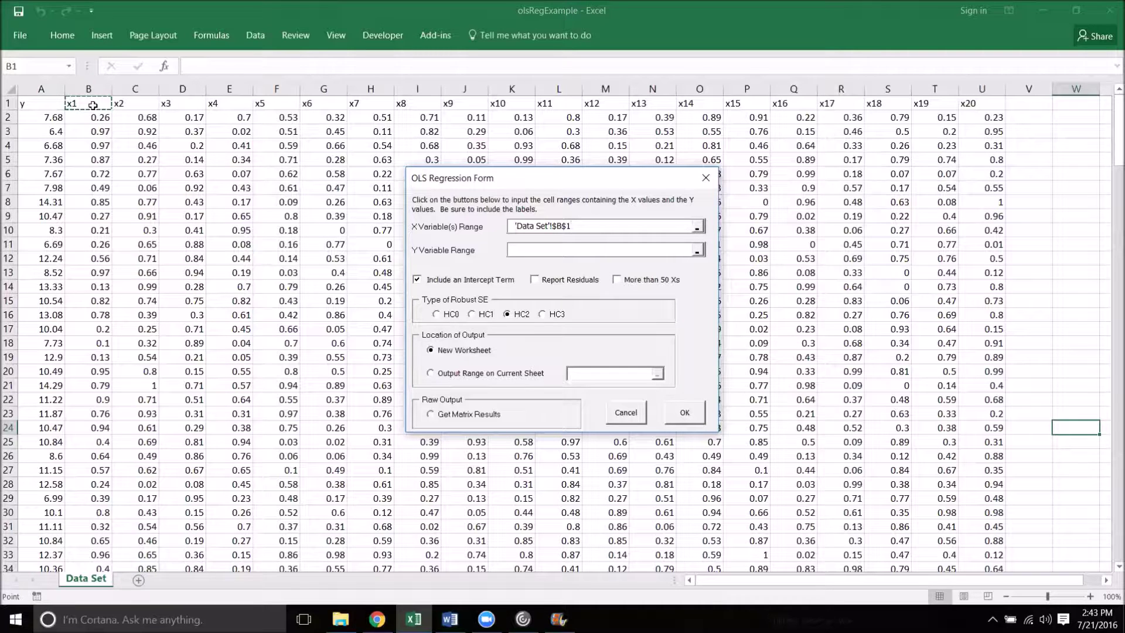
key("ctrl+shift+Down")
key("ctrl+shift+Right")
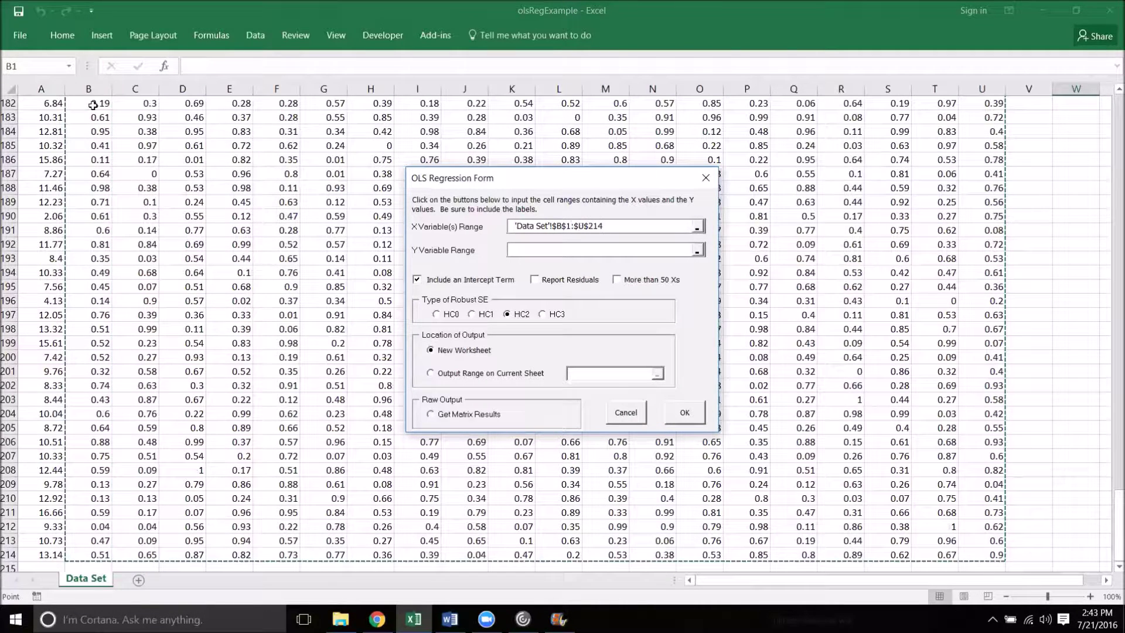
Step: Set the Y variable range to 'Data Set'!$A$1:$A$214 and run the regression with residuals reported
left_click(598, 251)
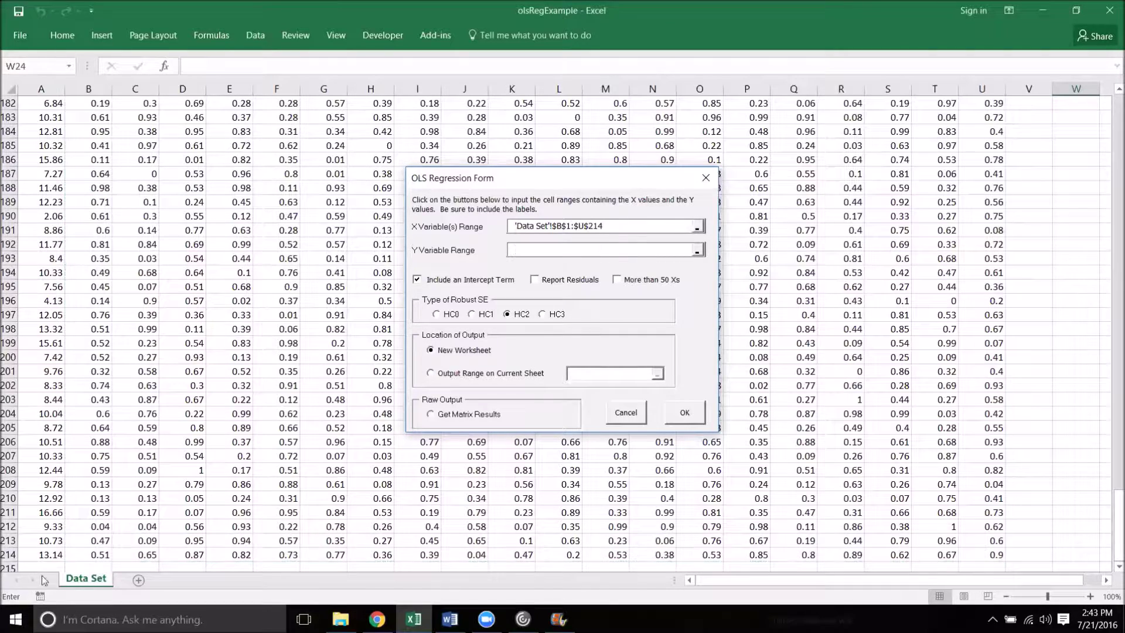
left_click(52, 553)
key("ctrl+shift+Up")
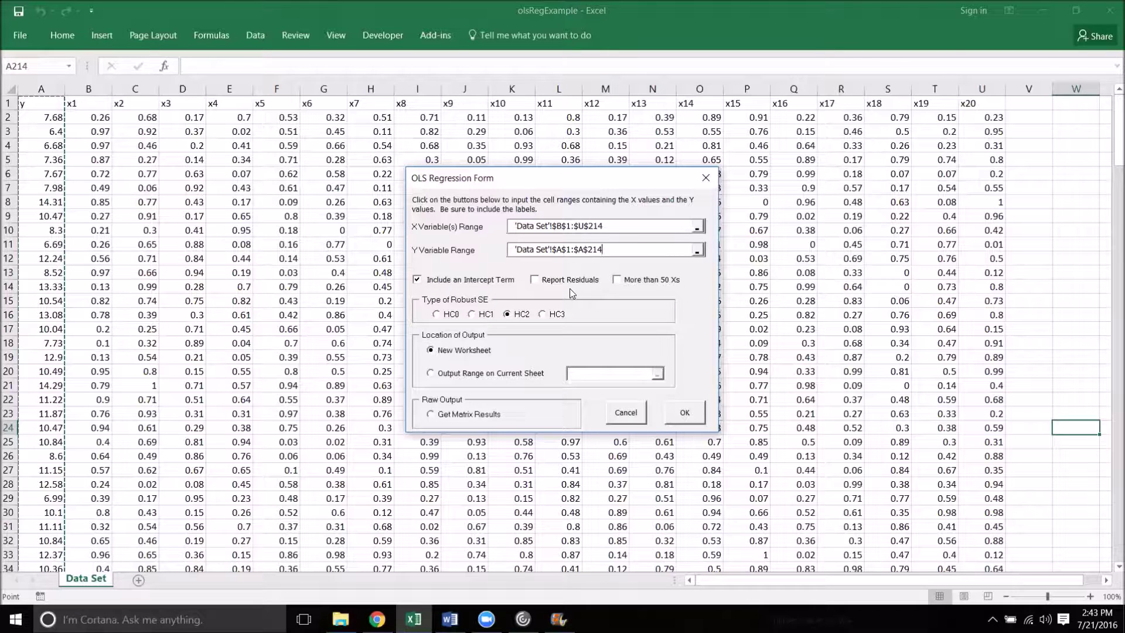
left_click(535, 280)
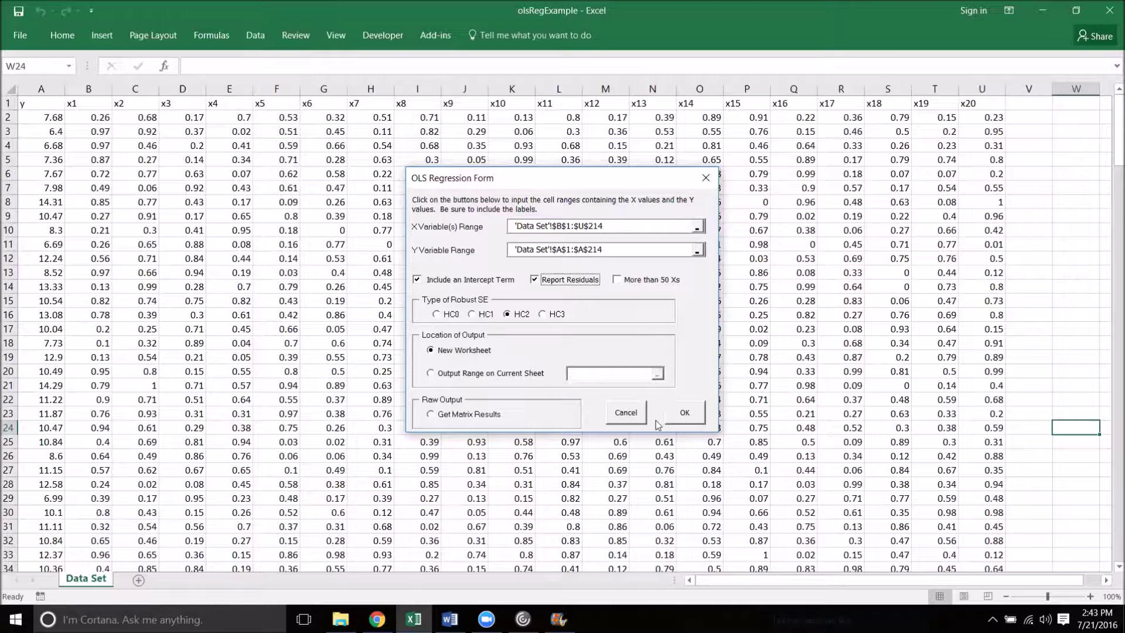
left_click(685, 413)
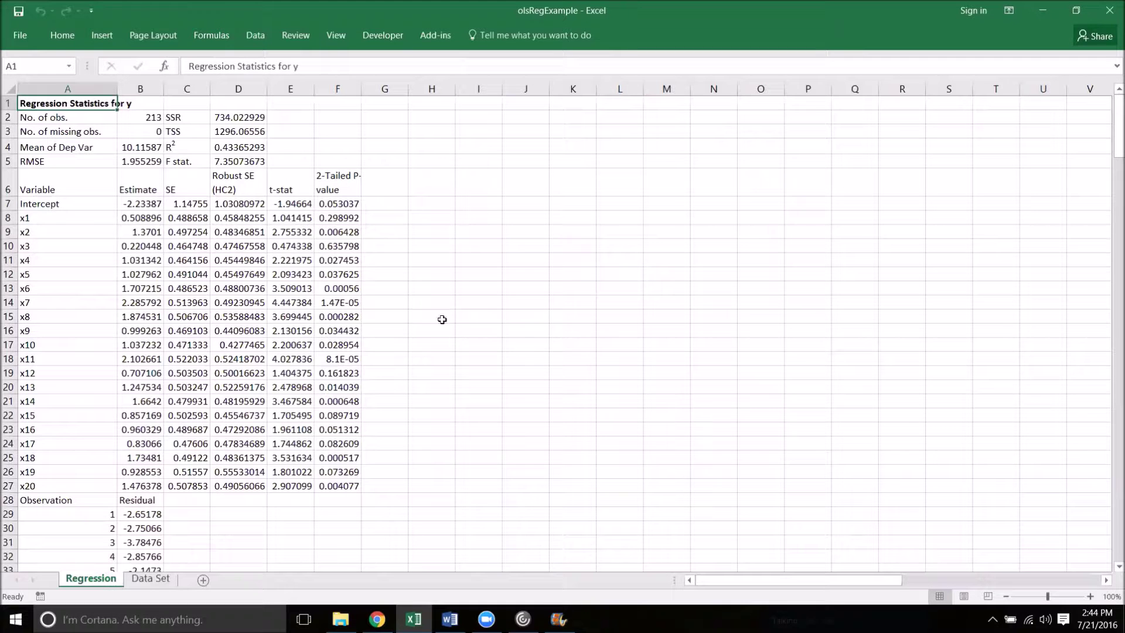
Step: Examine the estimate, SE and robust SE columns of the regression output and the residuals listed below them
left_click_drag(148, 179, 130, 487)
left_click_drag(190, 184, 202, 489)
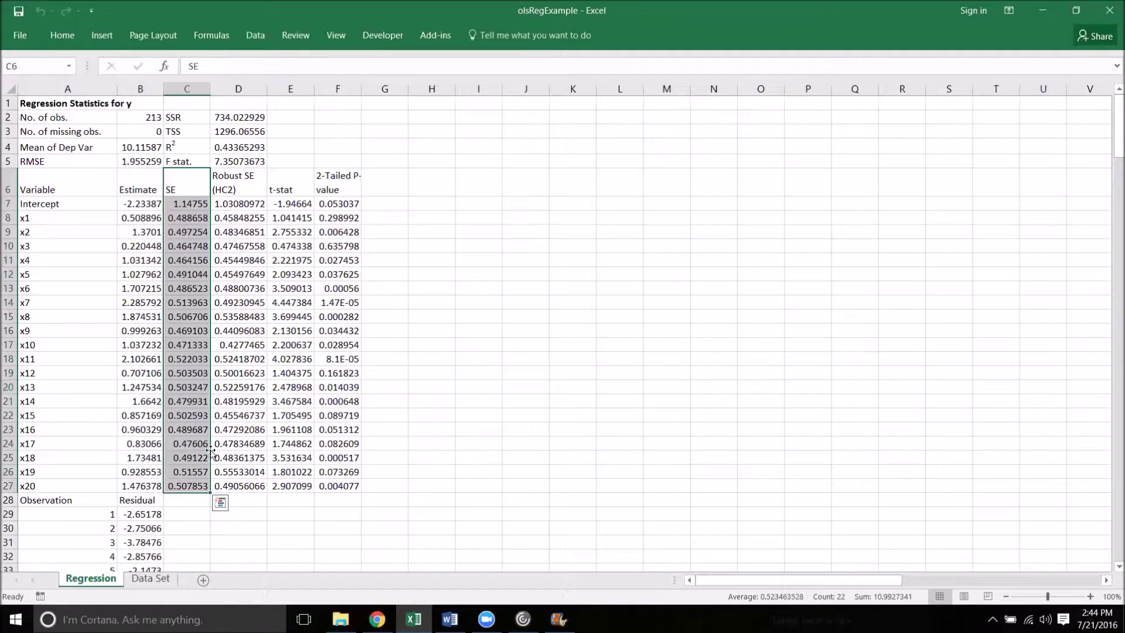
left_click_drag(257, 186, 242, 476)
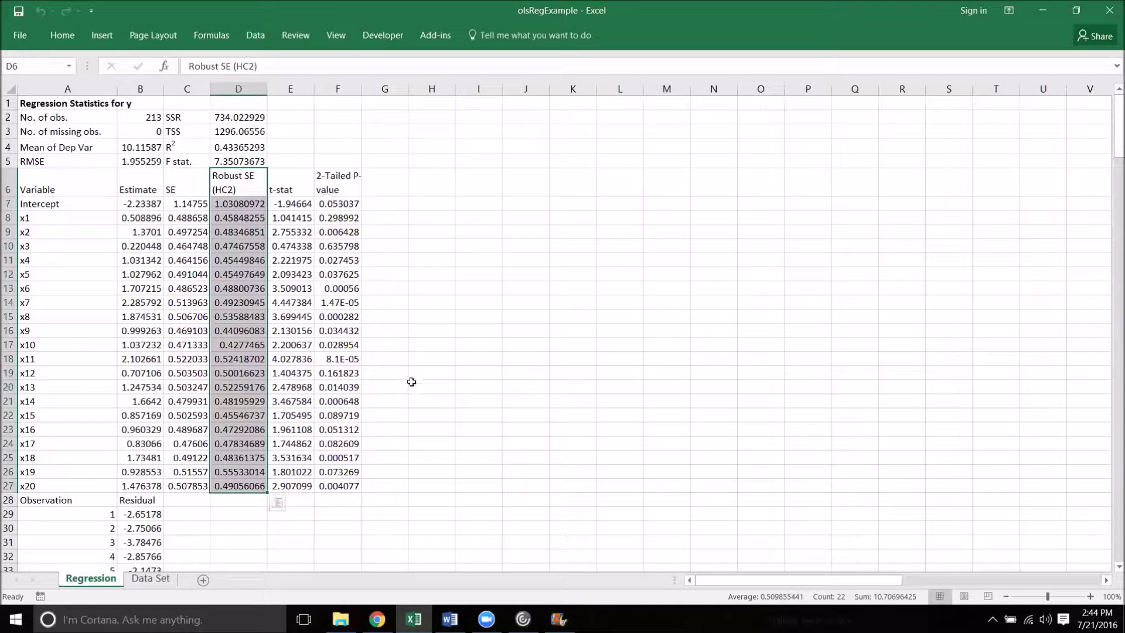
left_click(368, 499)
scroll(161, 241, "down", 5)
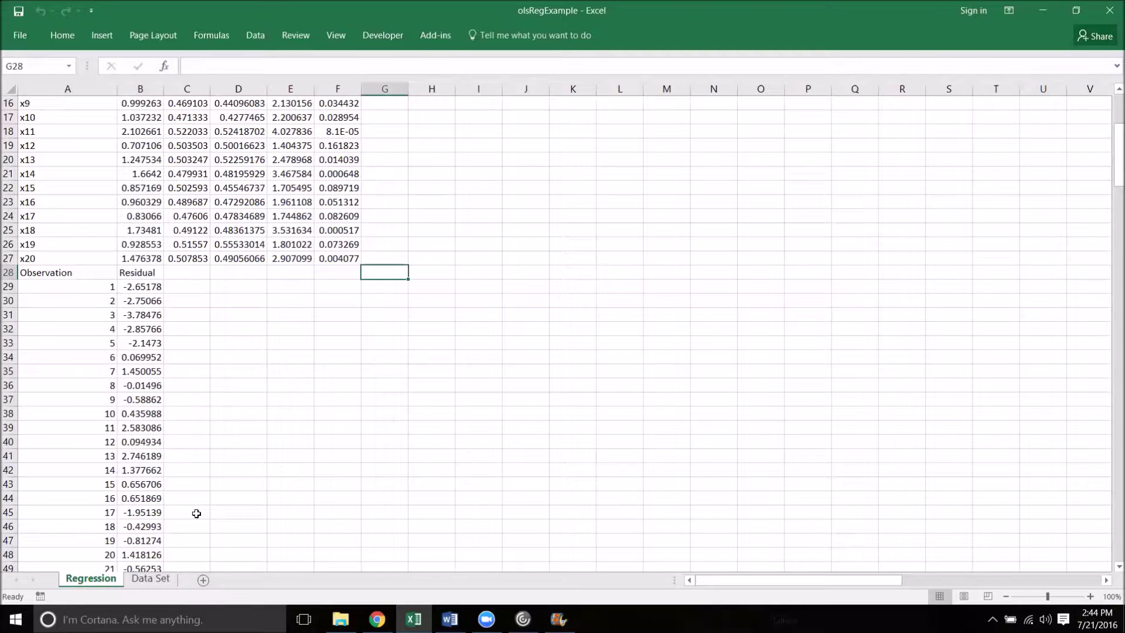
scroll(197, 477, "up", 5)
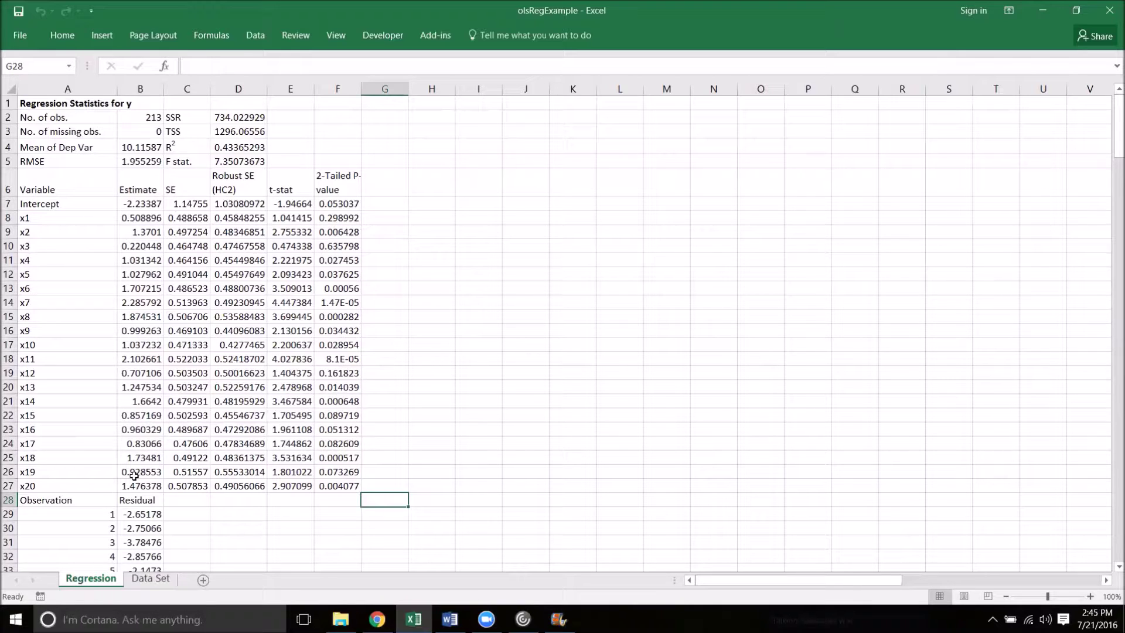
Step: Enter the formula ='Data Set'!A2-Regression!B29 in cell C29, subtracting the first residual from the first y value
key("Down")
key("Left")
key("Left")
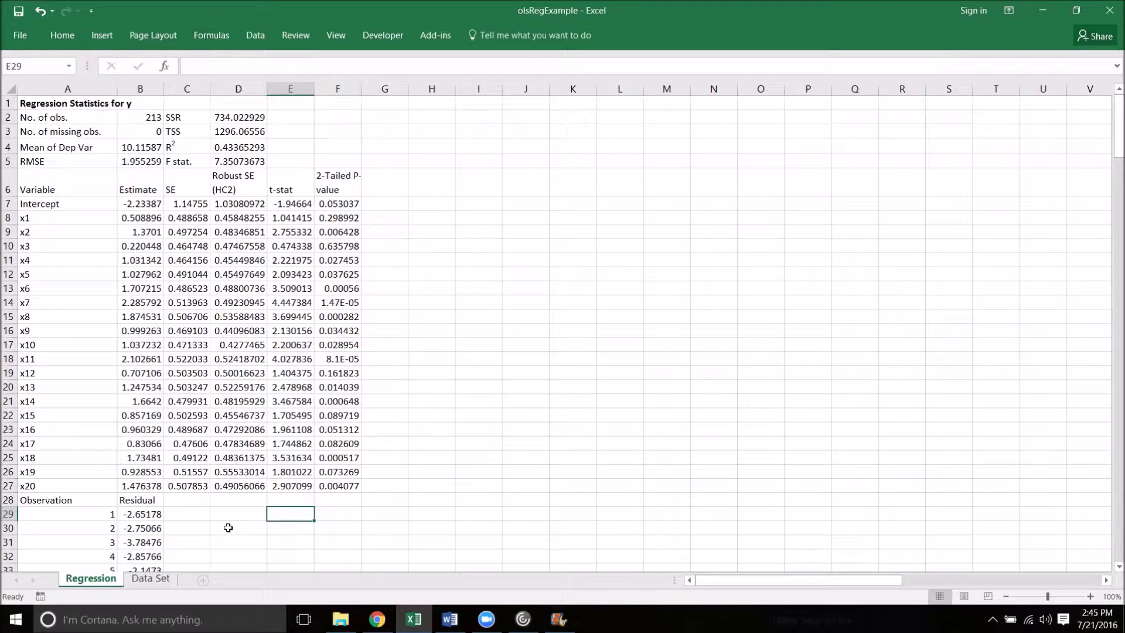
left_click(187, 511)
type("=")
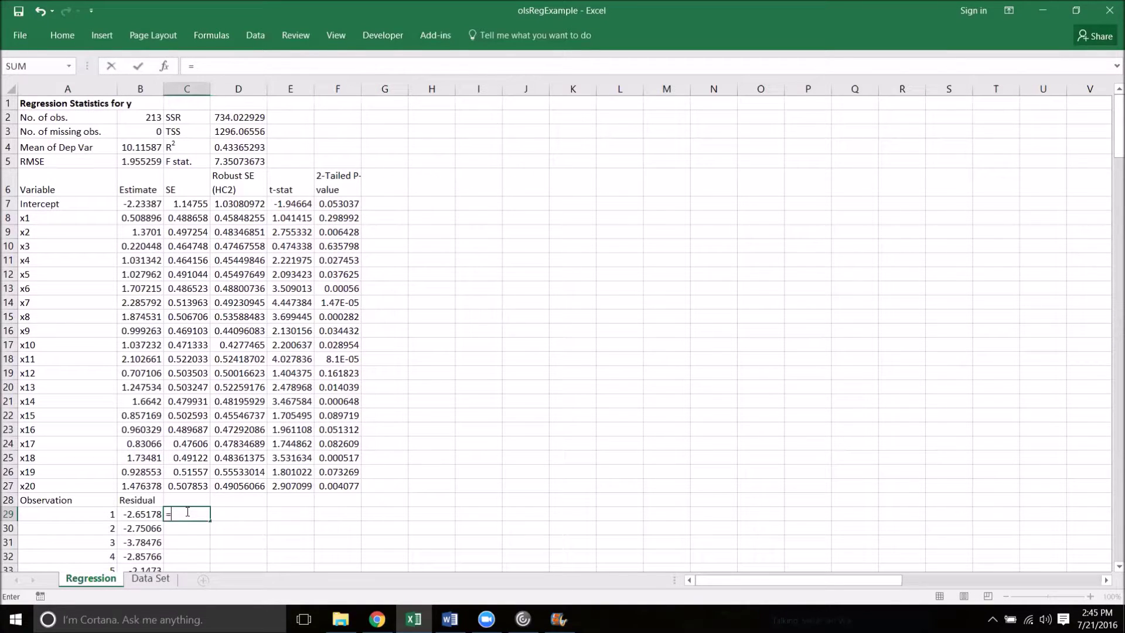
left_click(153, 580)
left_click(43, 117)
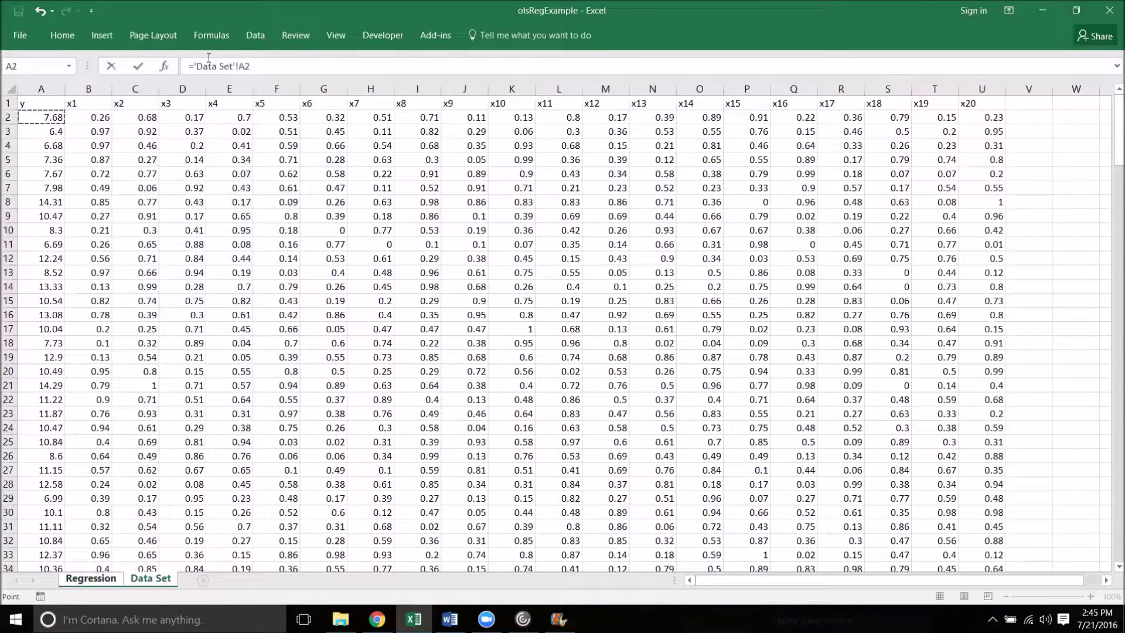
type("-")
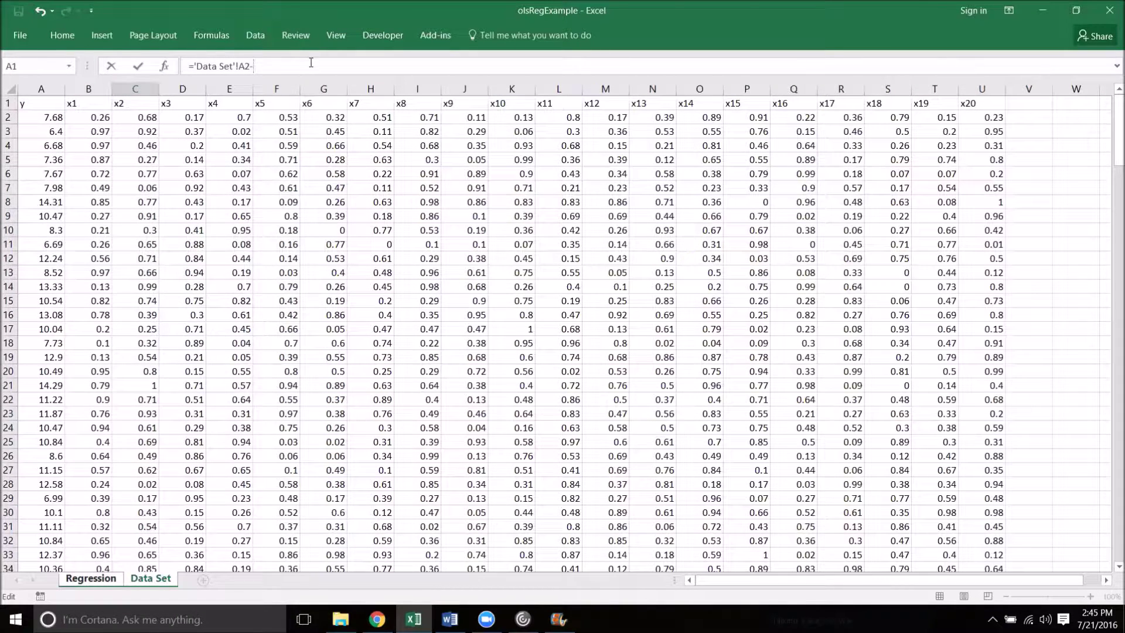
left_click(106, 580)
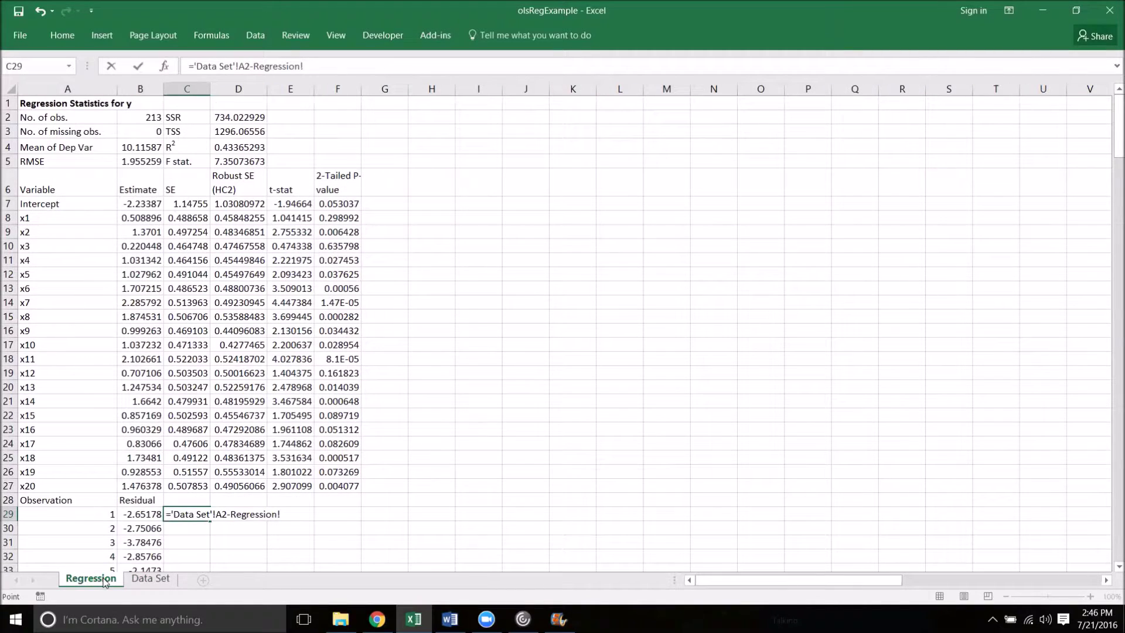
left_click(144, 515)
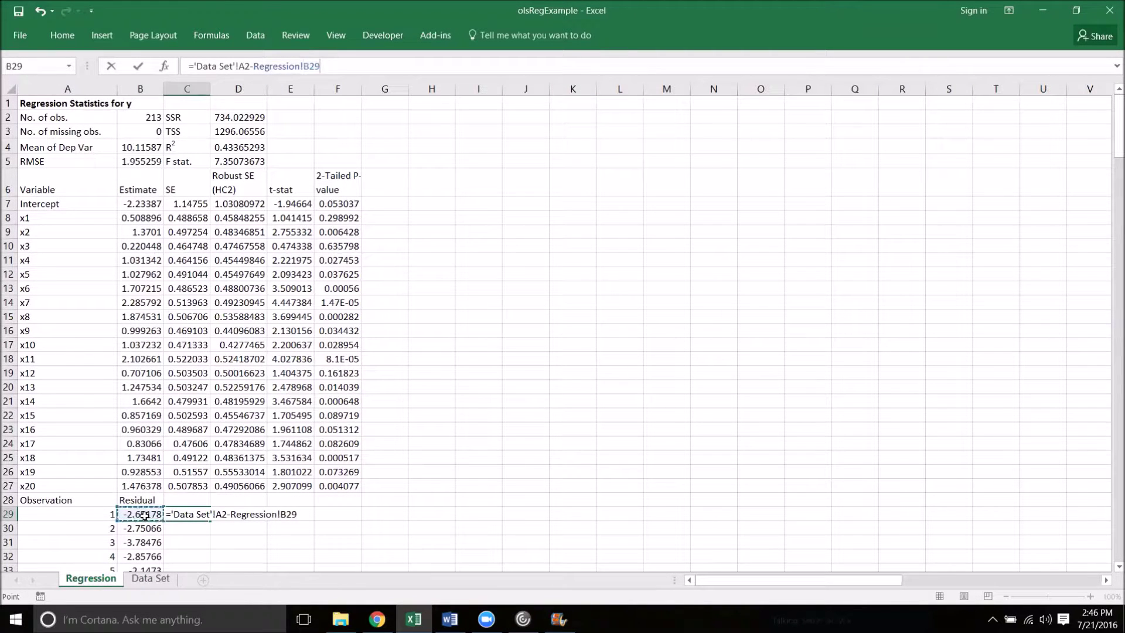
key("Return")
Step: Fill the C29 formula down for all observations and label the column yhat in cell C28
left_click(190, 515)
double_click(210, 521)
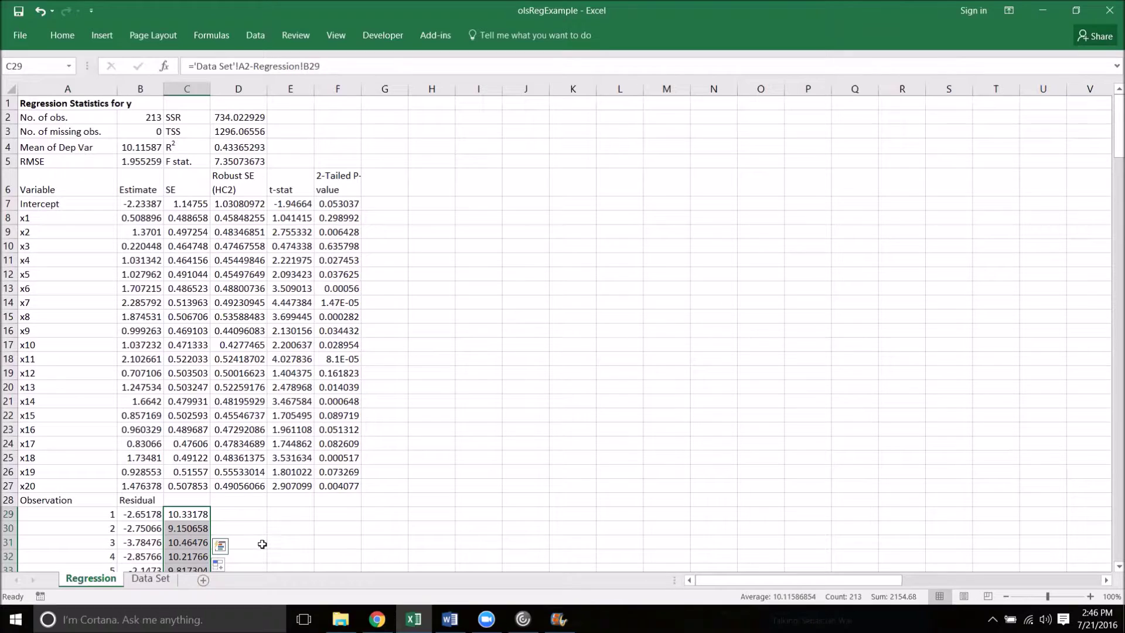
scroll(258, 545, "down", 6)
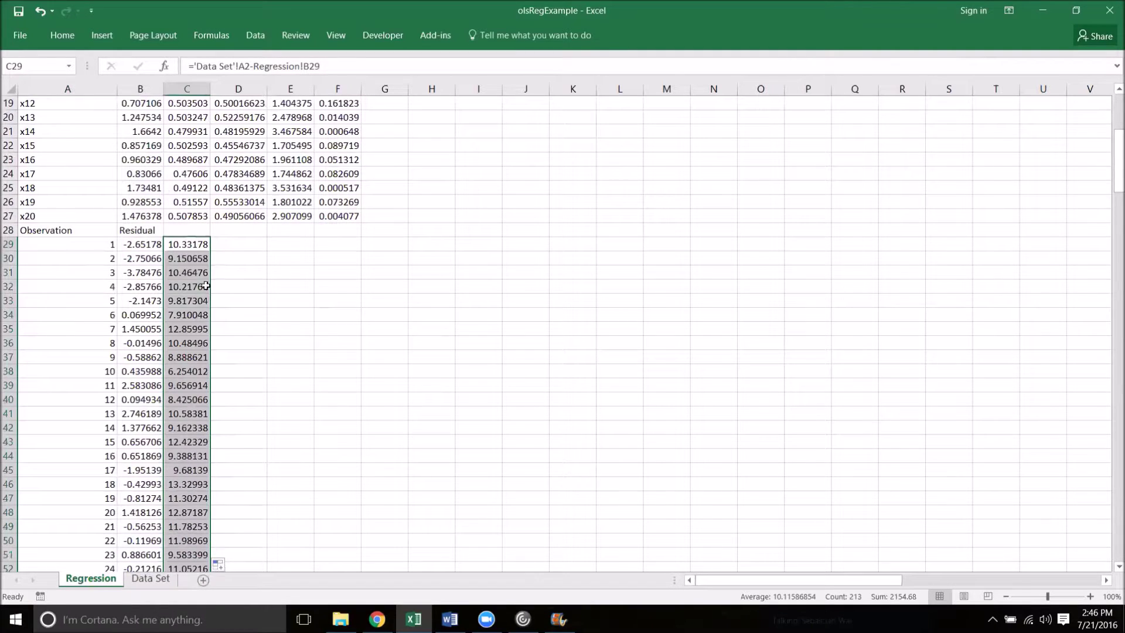
left_click(192, 229)
type("yhat")
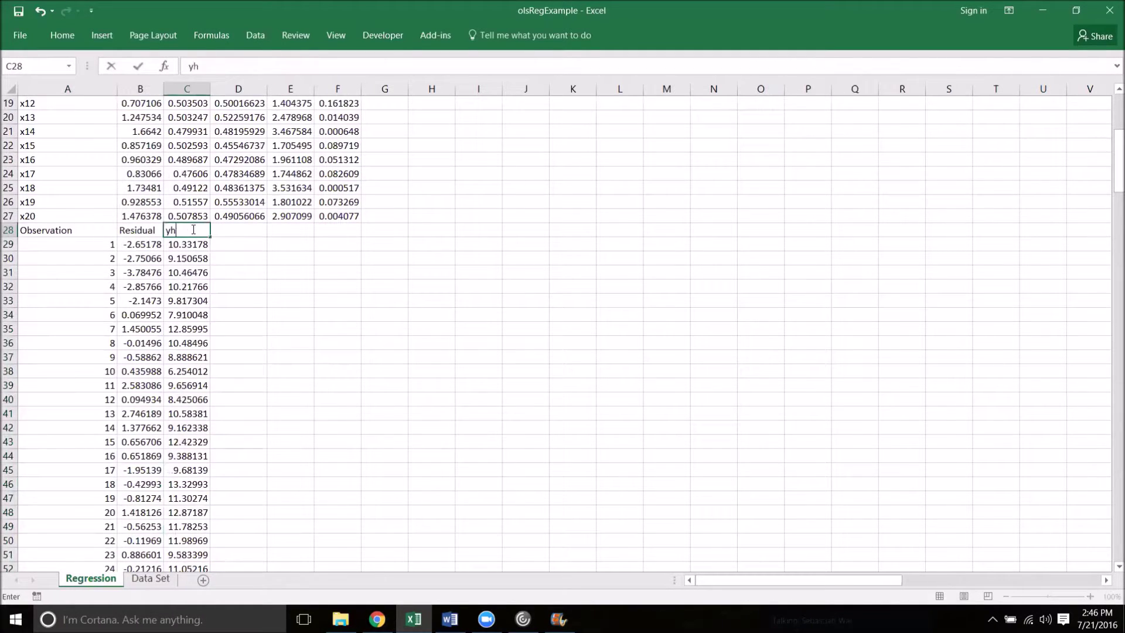
left_click(385, 357)
scroll(398, 404, "up", 6)
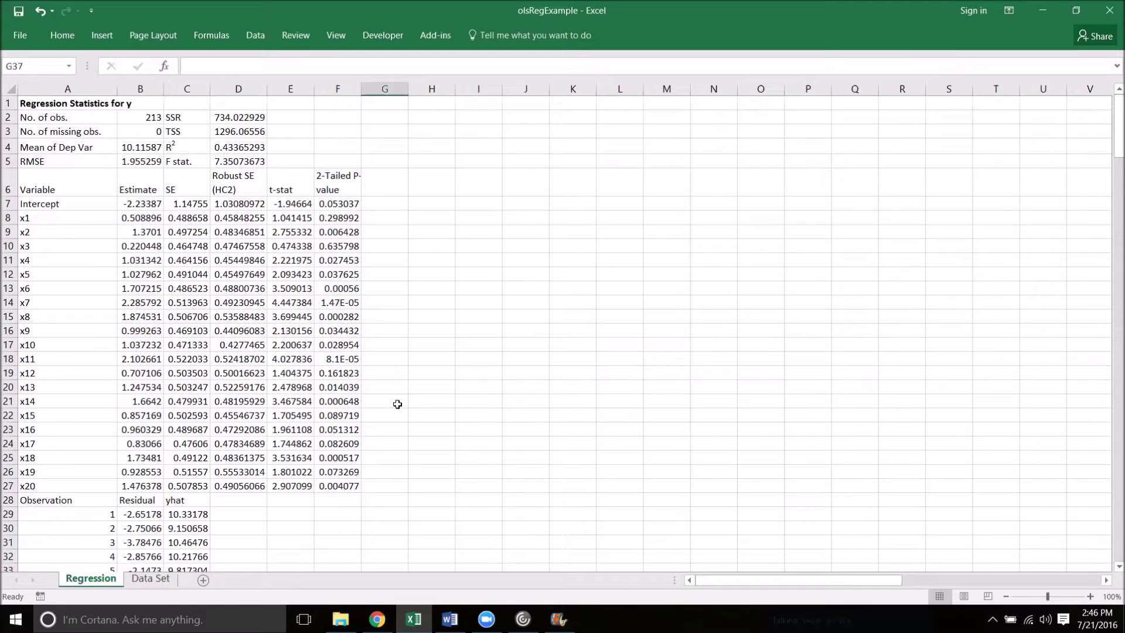